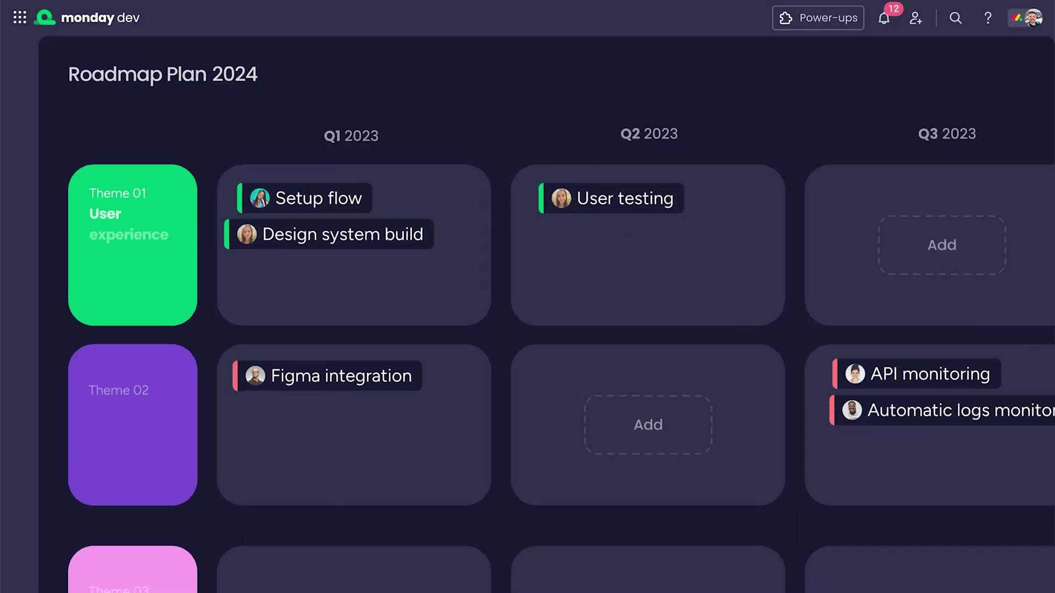
# Step: View the Admin Analytics Dashboard updates thread, which confirms Q2 delivery
pyautogui.moveTo(334, 401)
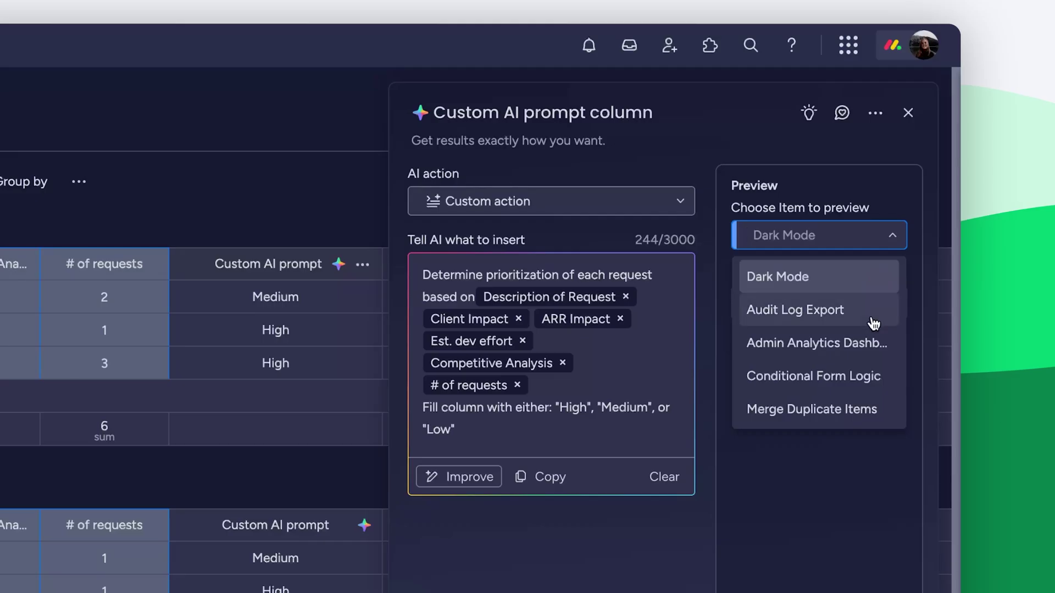
# Step: Check the AI priority of Admin Analytics Dashboard and set its status to Approved
pyautogui.click(808, 370)
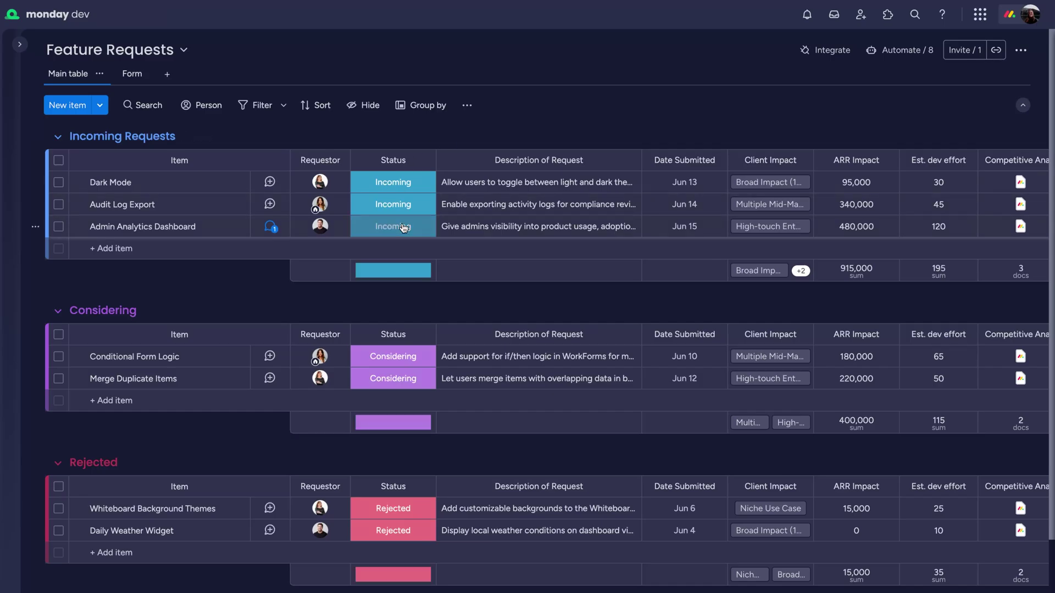
pyautogui.click(393, 227)
pyautogui.click(393, 312)
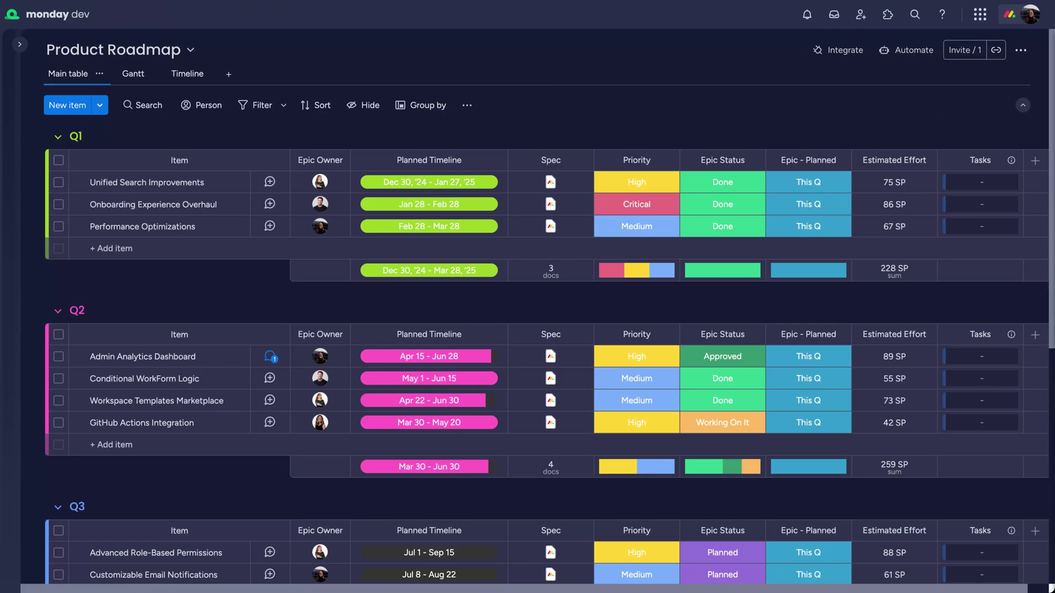
# Step: Link Define key usage metrics, Draft wireframes and Map out logic flow tasks to the epic, then add Sprint 3
pyautogui.click(233, 182)
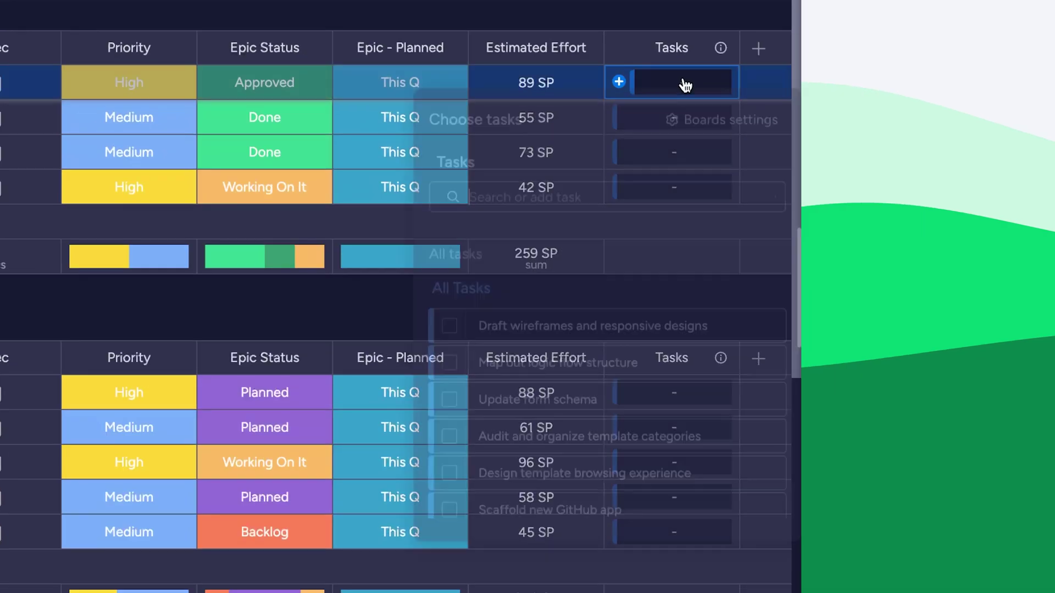
pyautogui.click(619, 465)
pyautogui.click(448, 488)
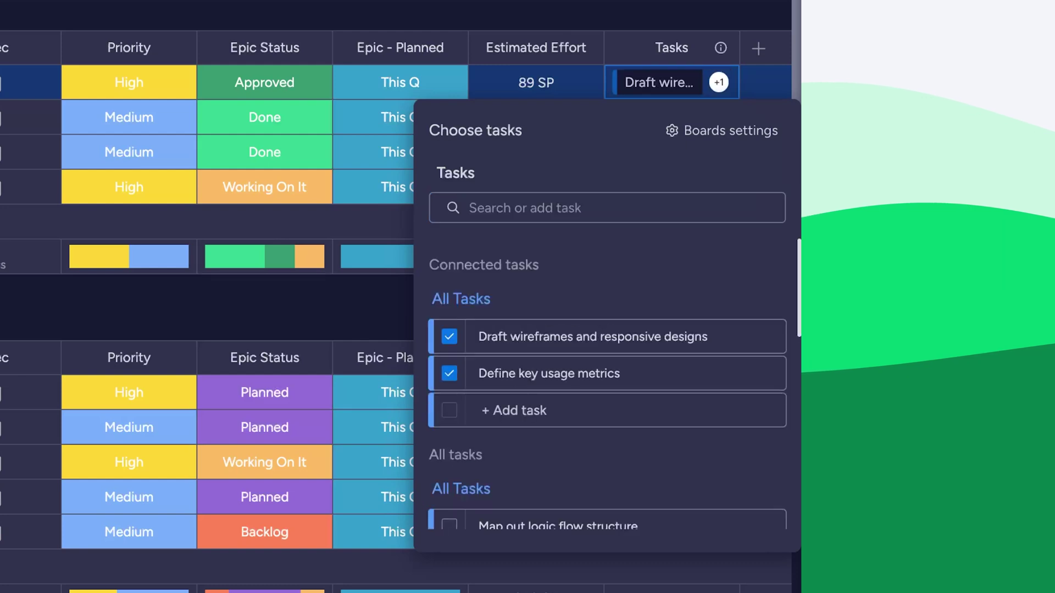
pyautogui.click(448, 538)
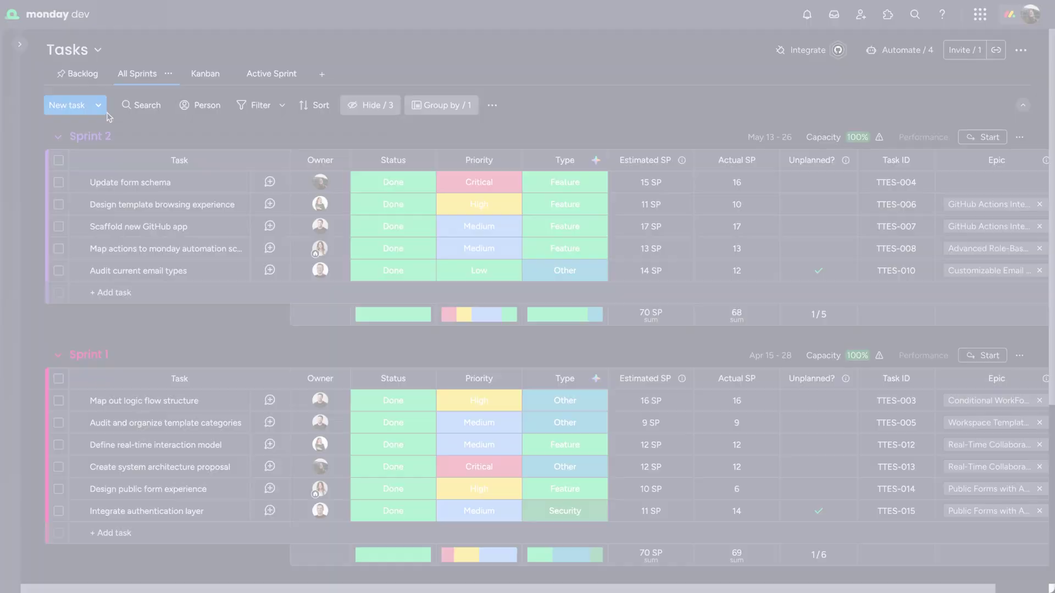
pyautogui.click(99, 106)
pyautogui.click(132, 135)
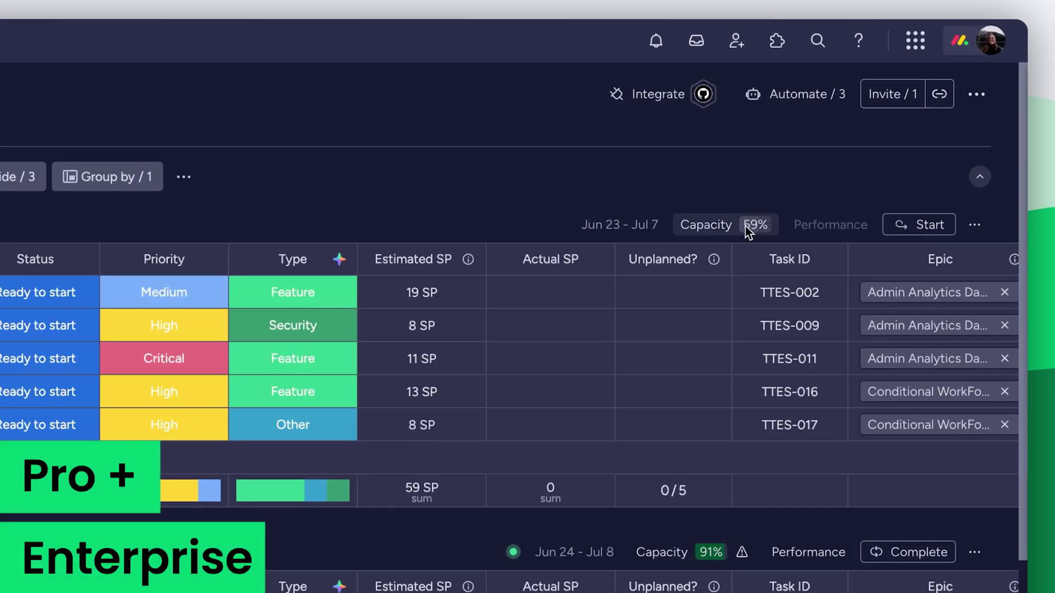
# Step: In Sprint 3's team capacity, give the first member 2 vacation days and velocity 1
pyautogui.click(867, 137)
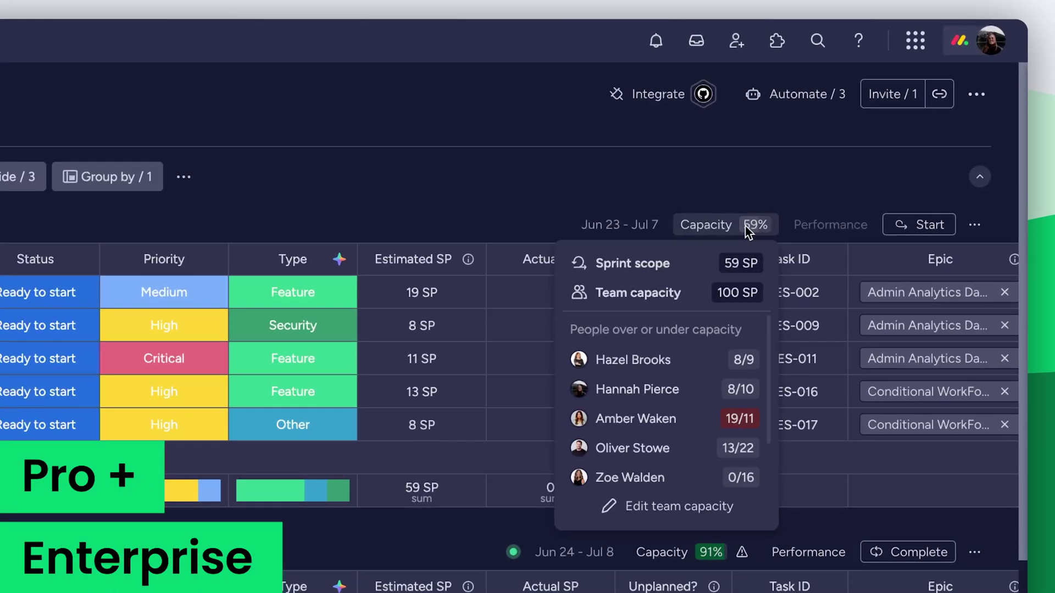
pyautogui.click(679, 506)
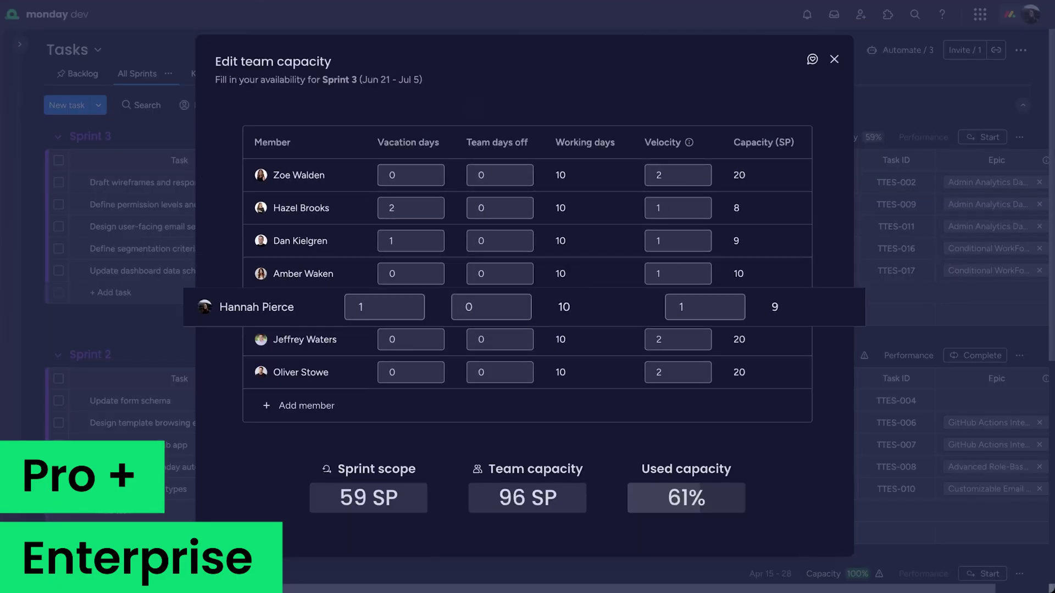
pyautogui.click(411, 175)
pyautogui.write('2')
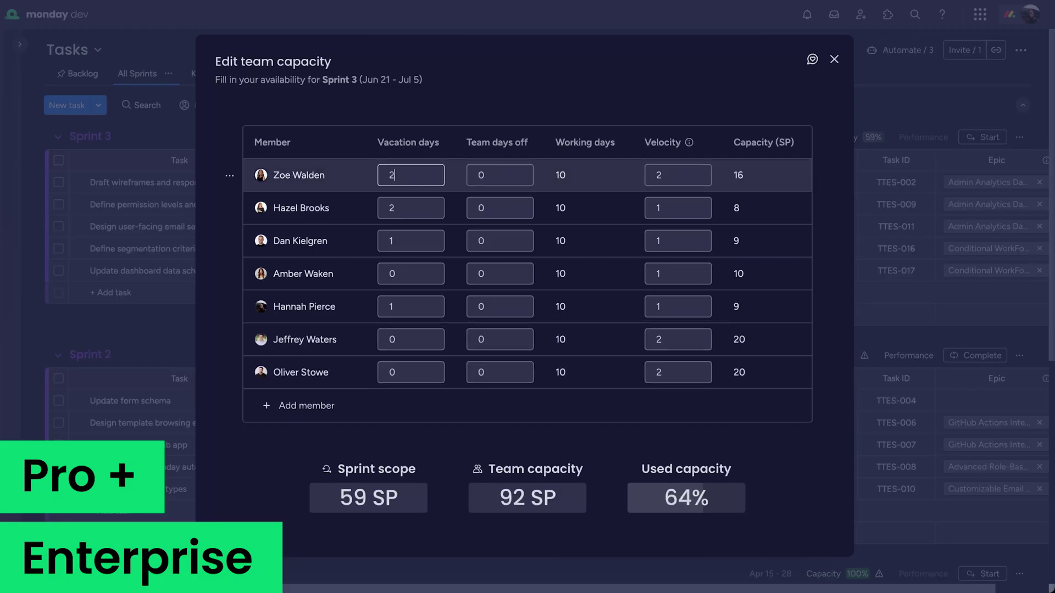
pyautogui.click(680, 175)
pyautogui.press('BackSpace')
pyautogui.write('1')
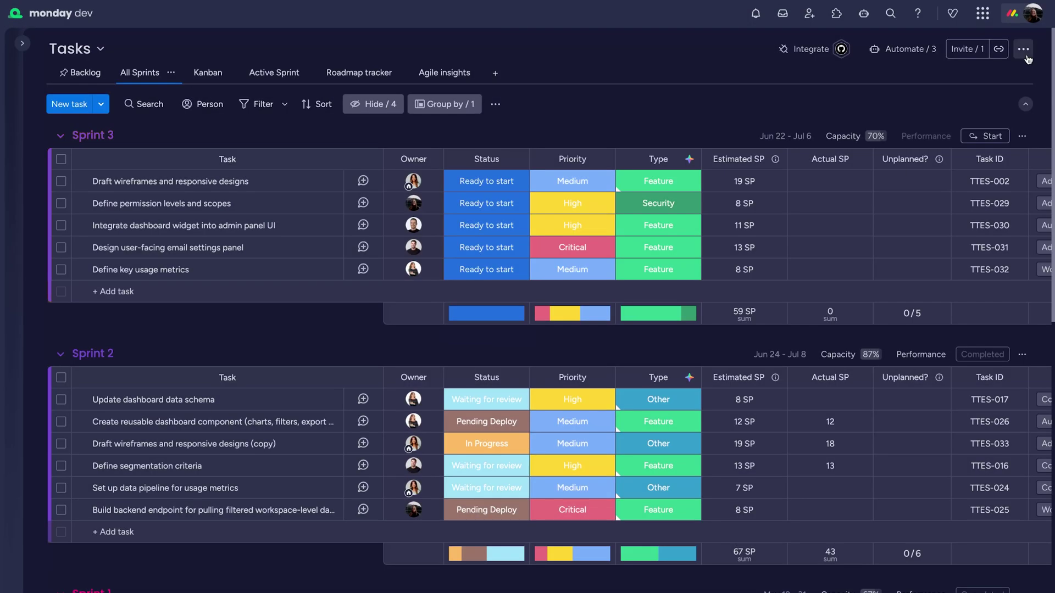
# Step: In Sprint setup, enable automatic sprint start/completion and sprint-end summary generation
pyautogui.click(1025, 53)
pyautogui.click(1011, 138)
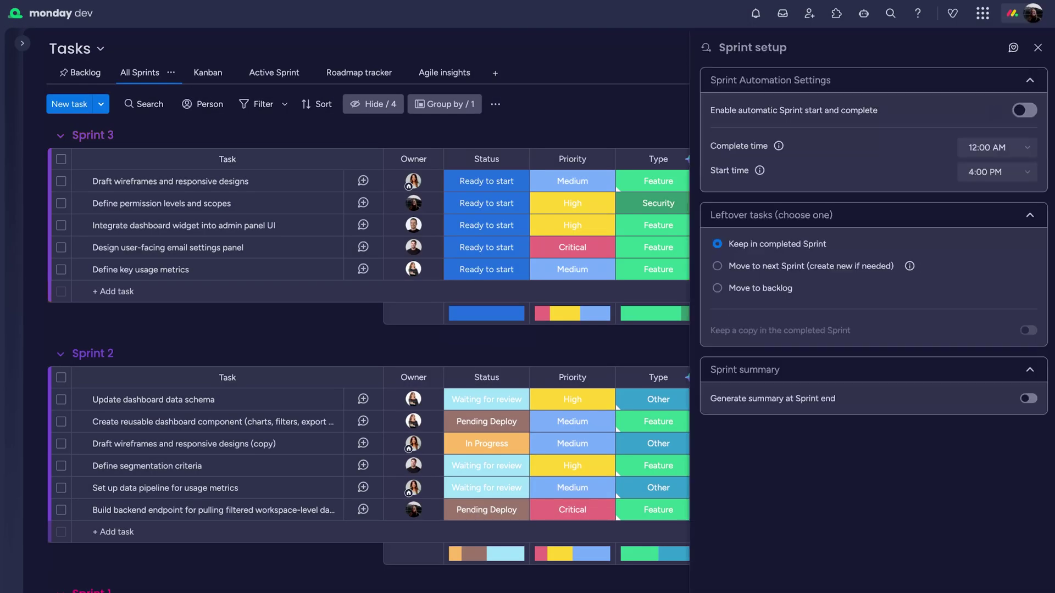
pyautogui.click(1019, 112)
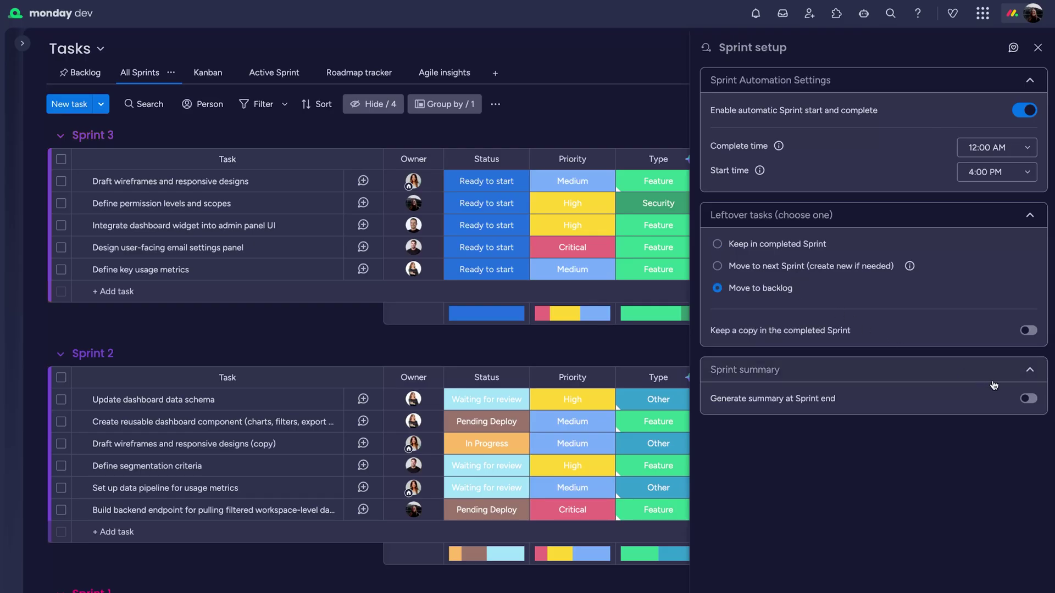
pyautogui.click(1028, 398)
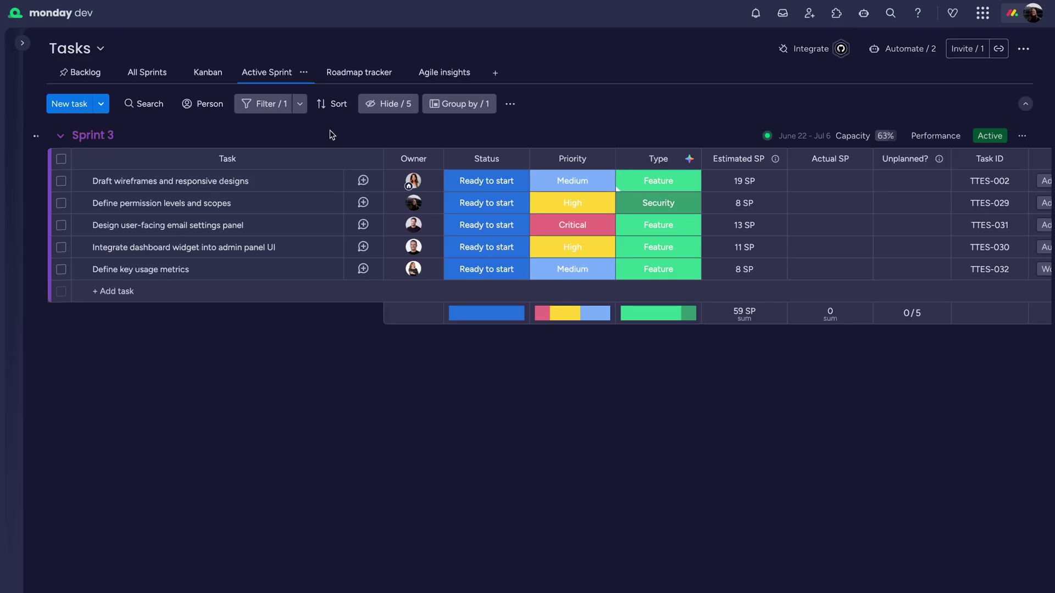
pyautogui.click(325, 181)
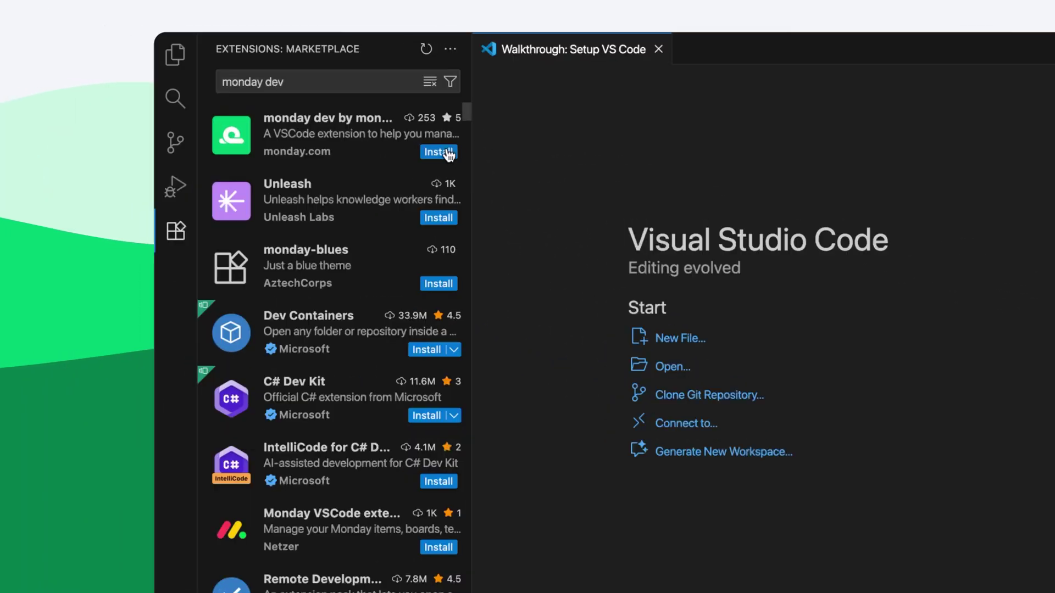
# Step: Connect the VS Code monday dev extension to the Tasks board and view task TTES-029
pyautogui.click(568, 390)
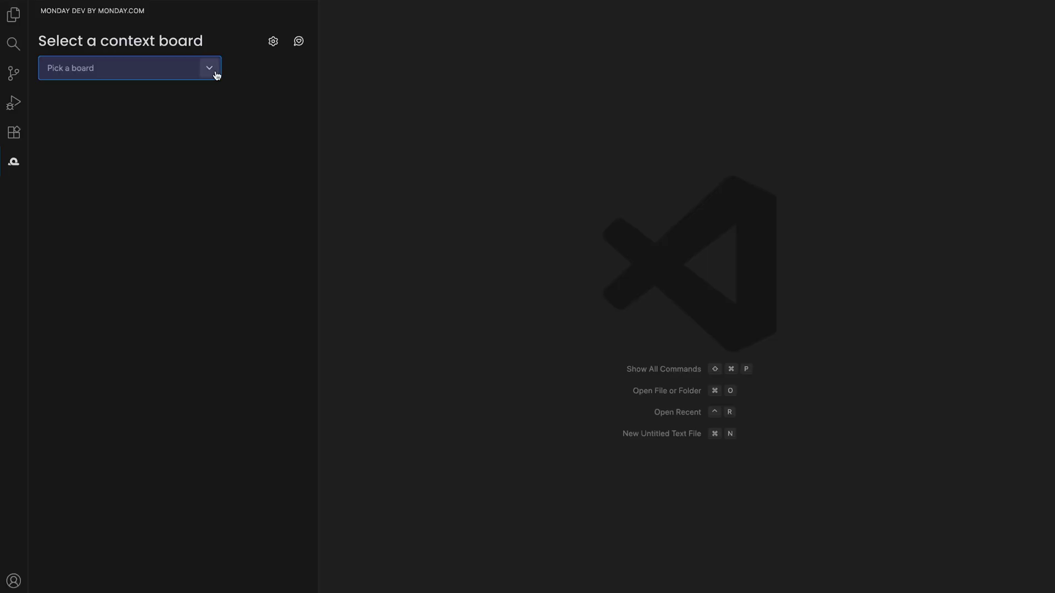
pyautogui.click(210, 69)
pyautogui.click(184, 102)
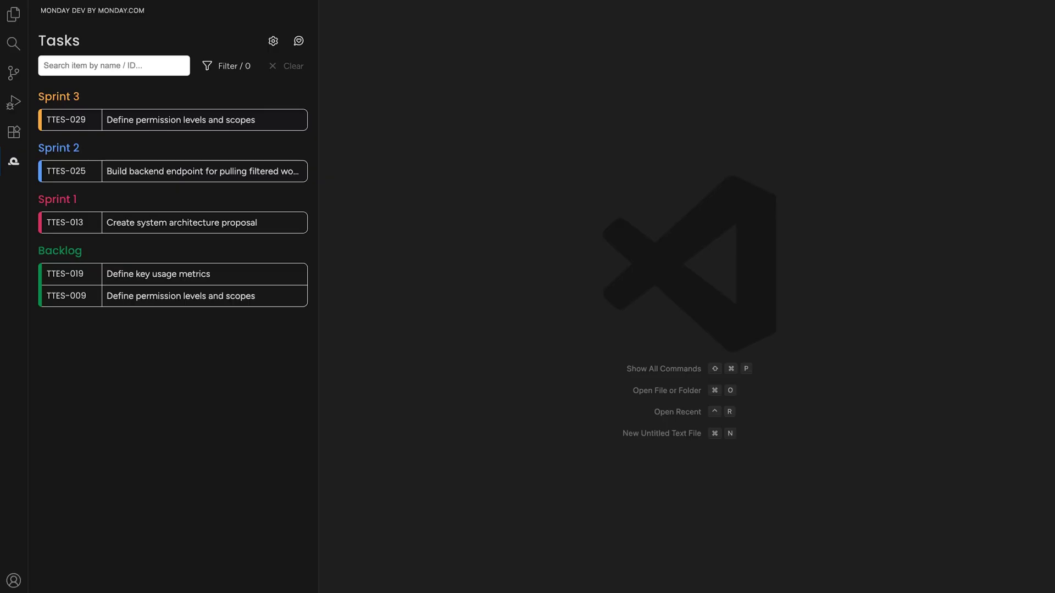
pyautogui.click(209, 120)
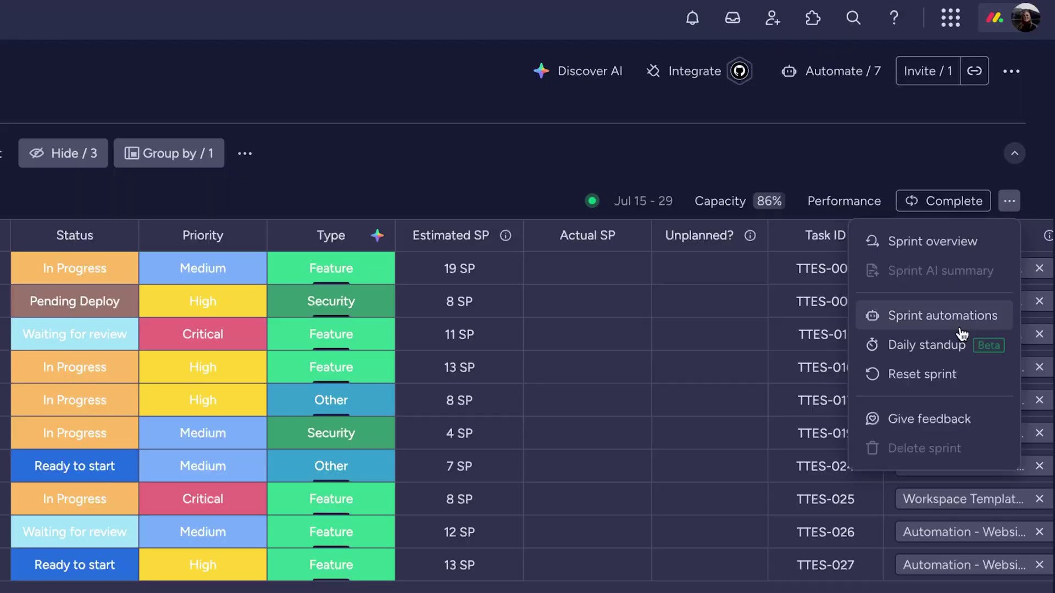
# Step: Start the sprint's Daily standup, advance to the next member, then shuffle presenters twice
pyautogui.click(965, 342)
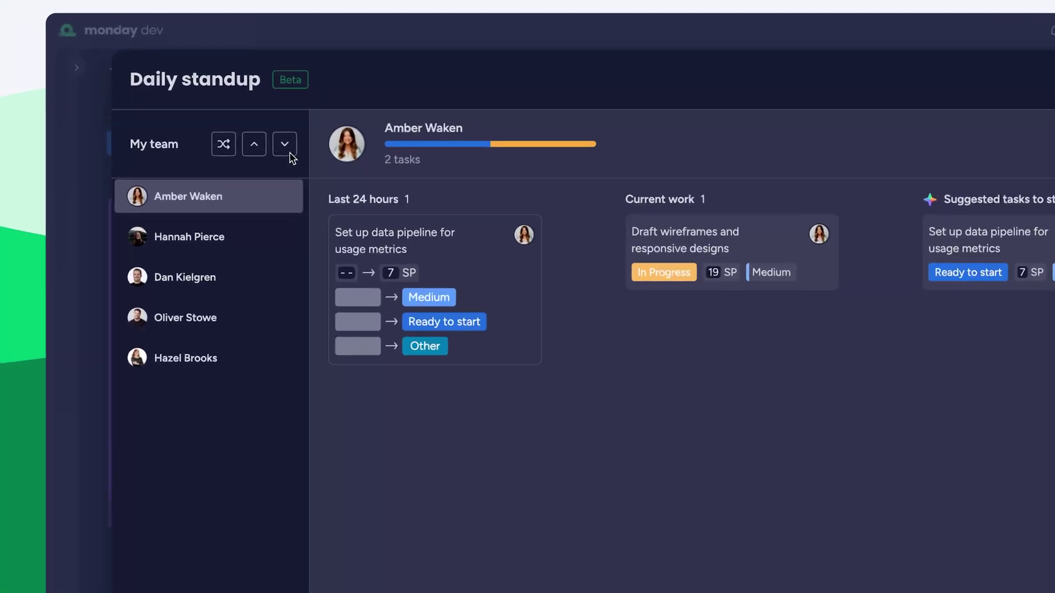
pyautogui.click(196, 109)
pyautogui.click(241, 161)
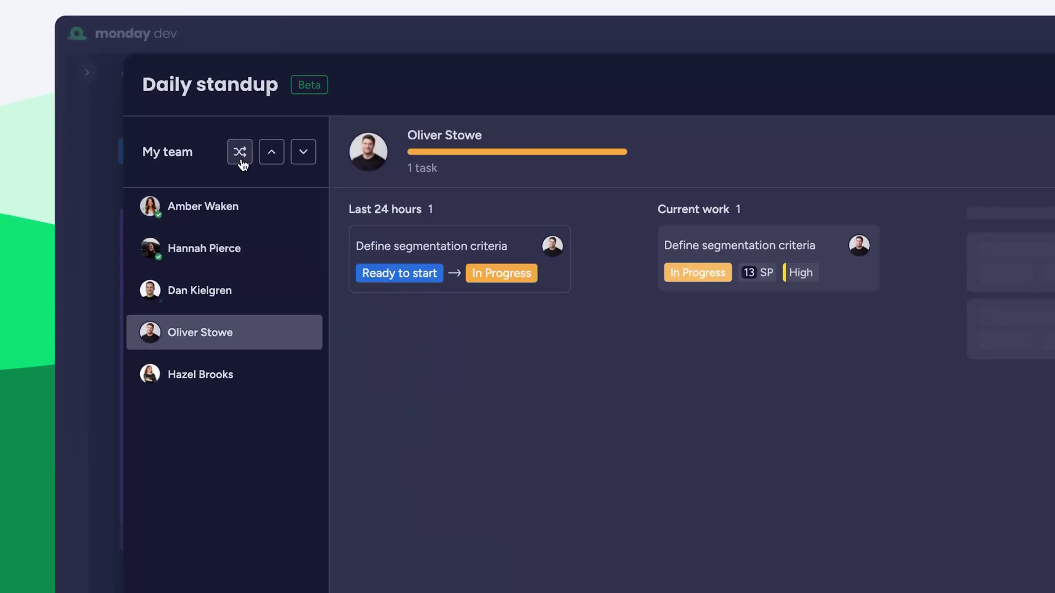
pyautogui.click(241, 161)
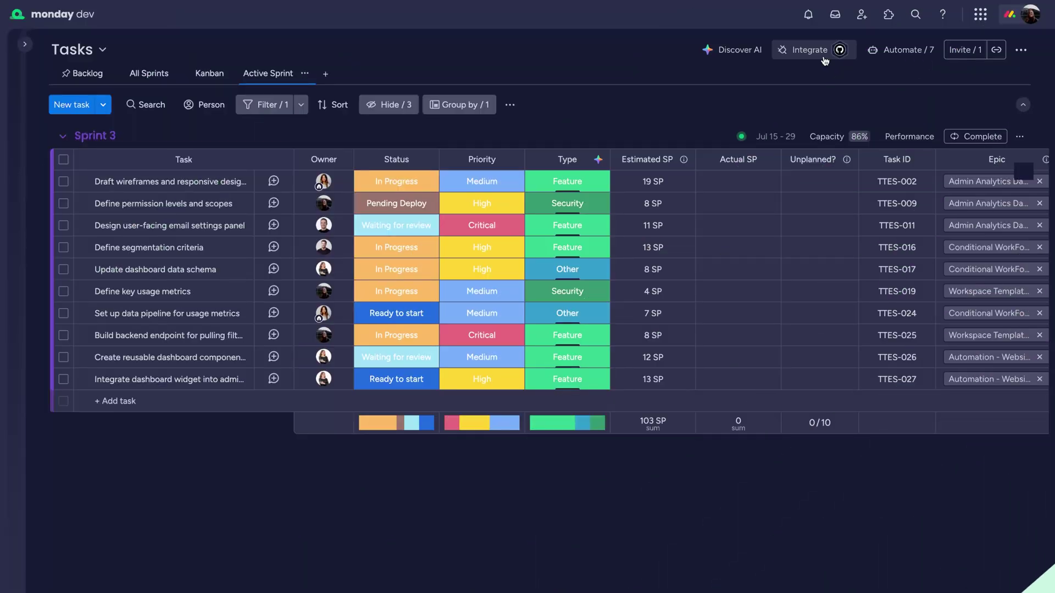
# Step: Set up the GitHub integration and view linked GitHub issue #133 from the task
pyautogui.click(825, 60)
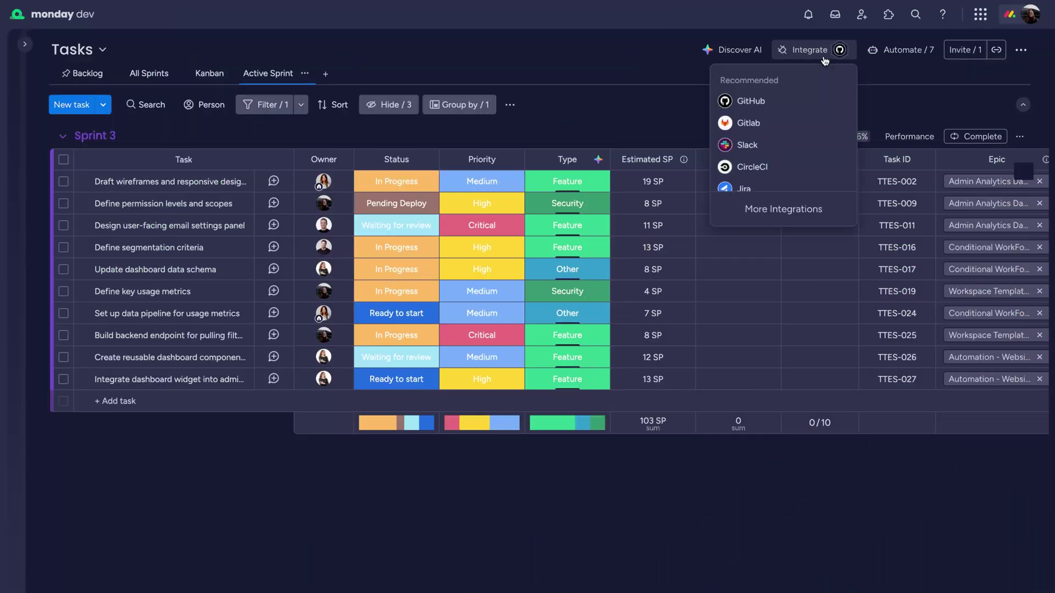
pyautogui.click(750, 100)
pyautogui.scroll(-3, 640, 352)
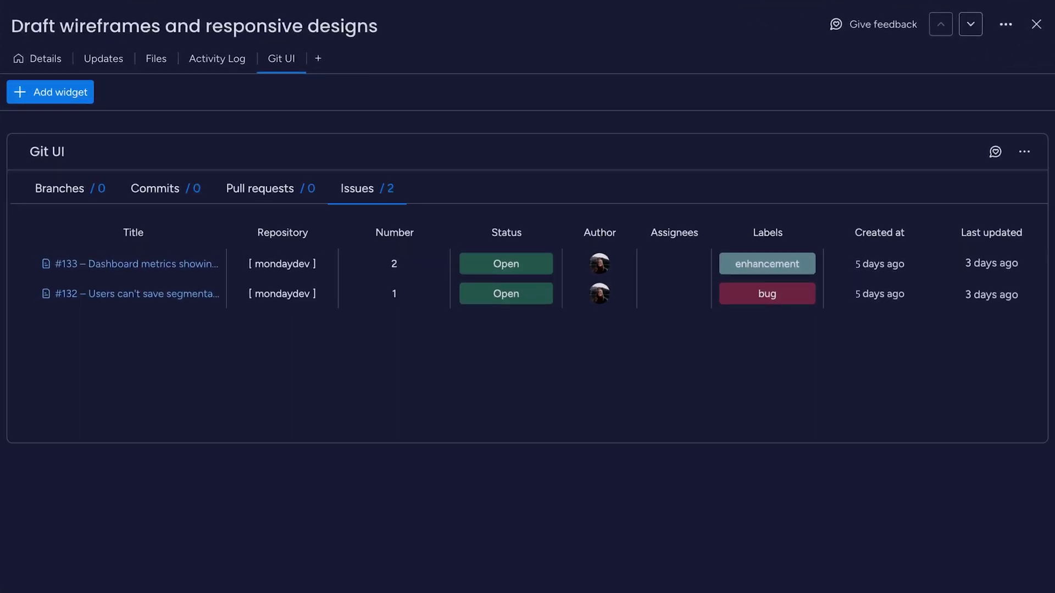
pyautogui.click(136, 264)
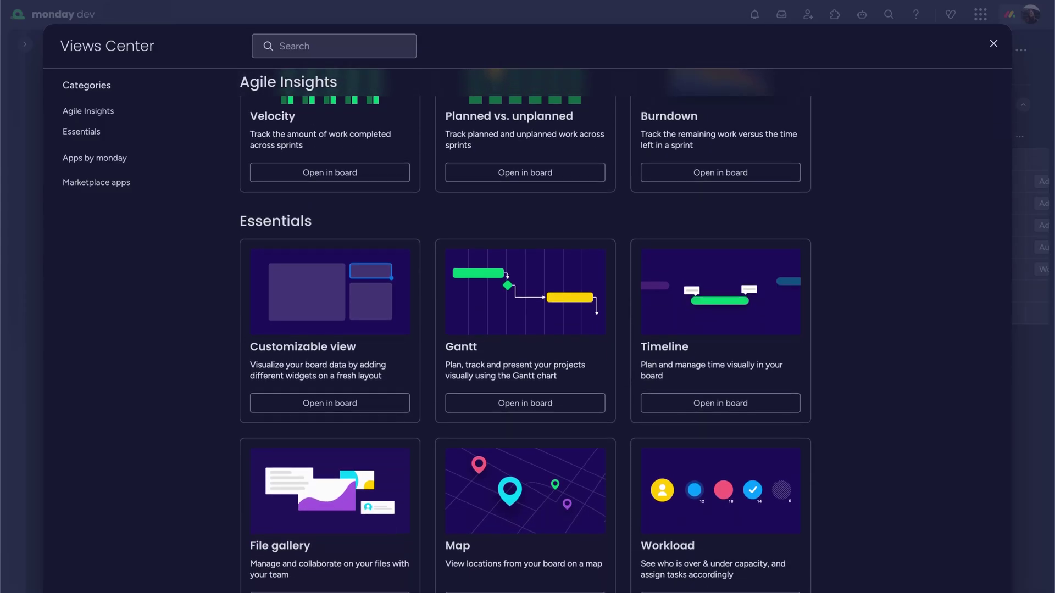
# Step: Browse views and the sprint dashboard's review/approval lists, then expand Group Orders and Real-Time Updates
pyautogui.scroll(-3, 525, 330)
pyautogui.scroll(-3, 525, 330)
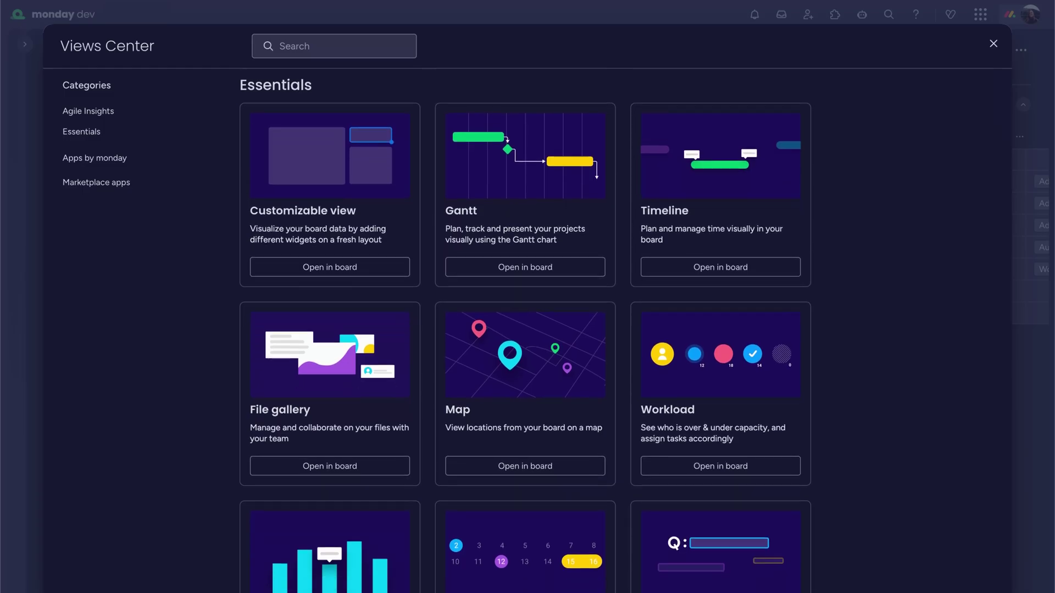
pyautogui.scroll(-3, 525, 330)
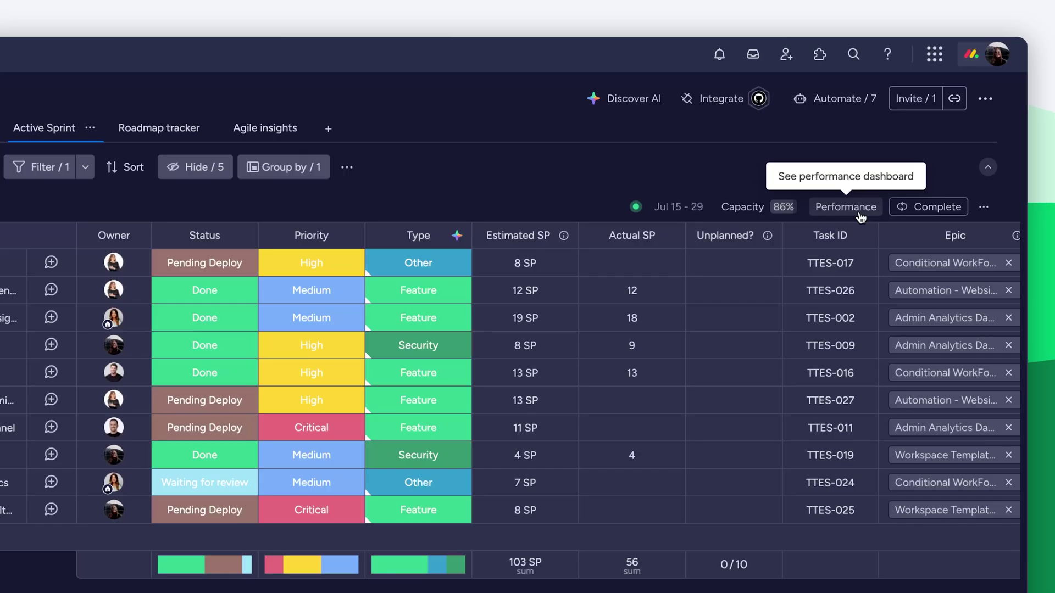
pyautogui.click(861, 218)
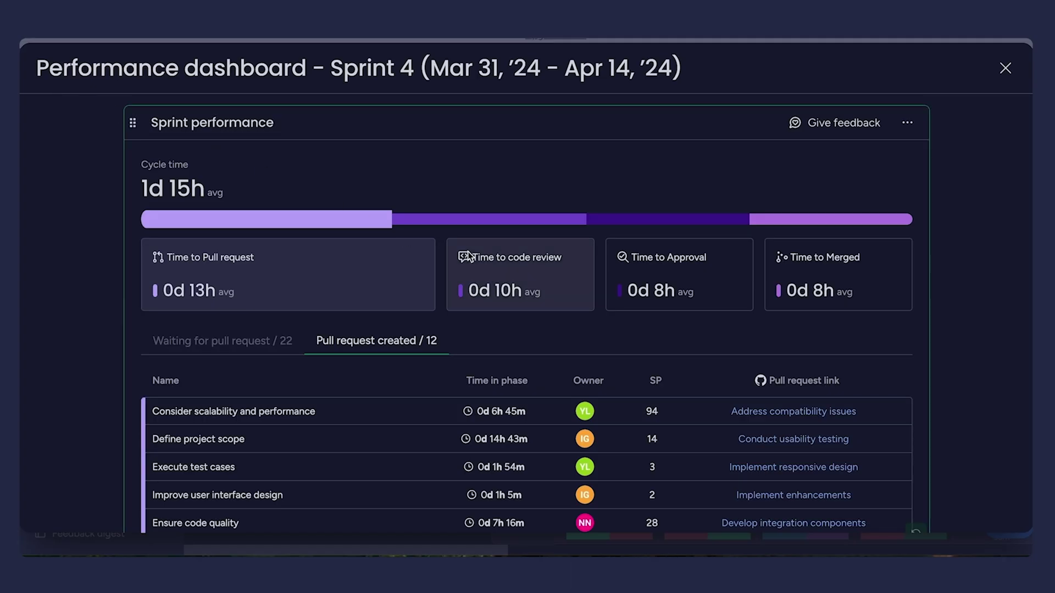
pyautogui.click(533, 268)
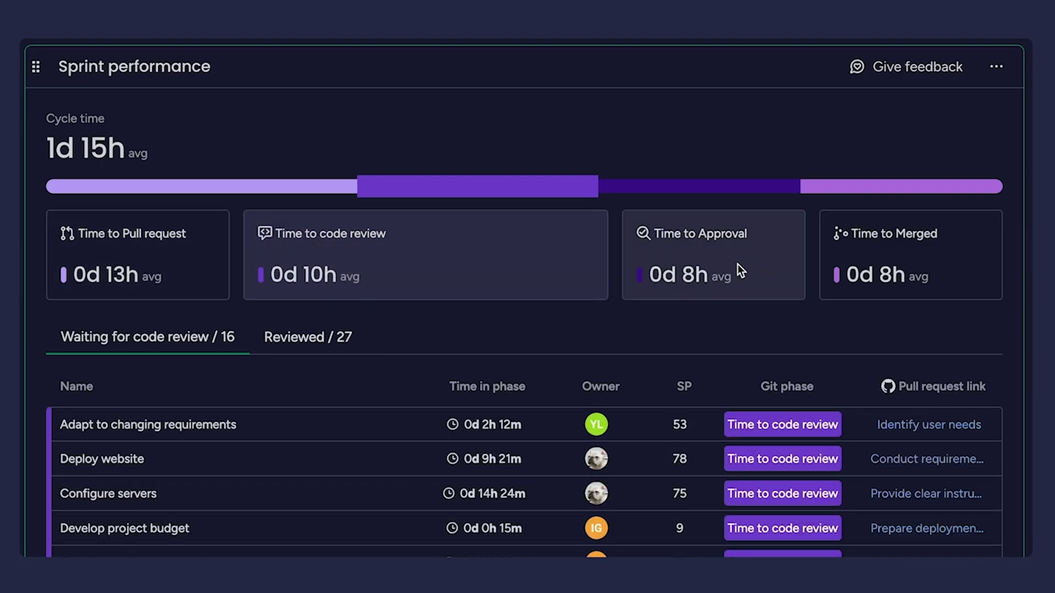
pyautogui.click(763, 272)
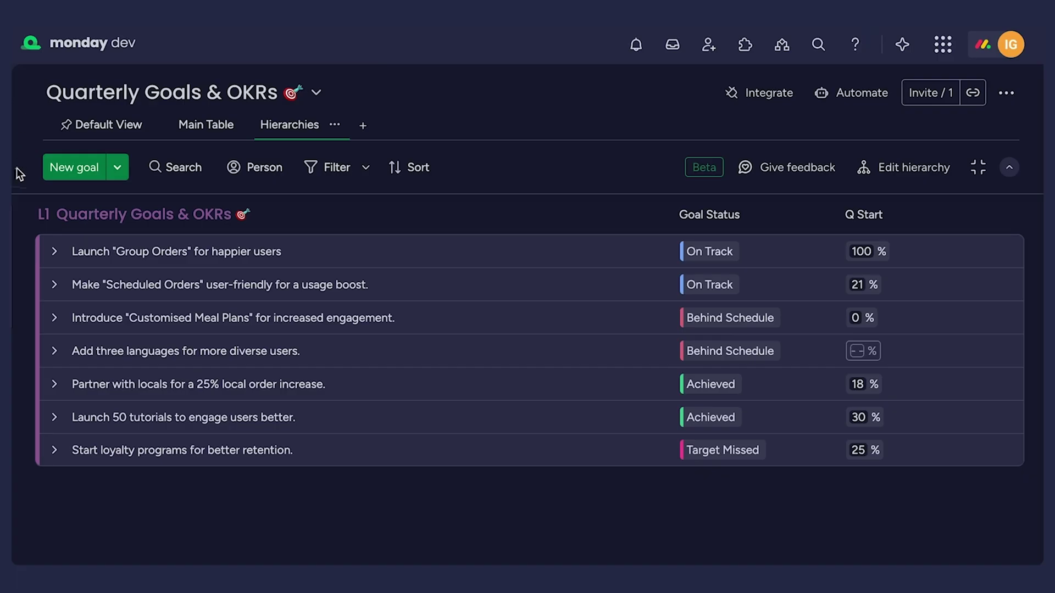
pyautogui.click(53, 251)
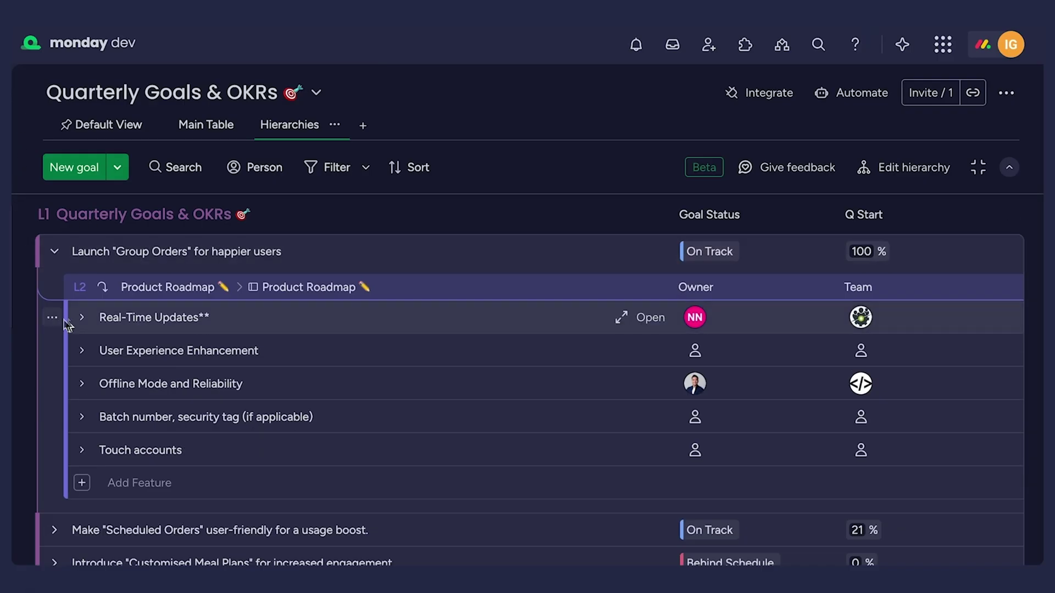
pyautogui.click(82, 318)
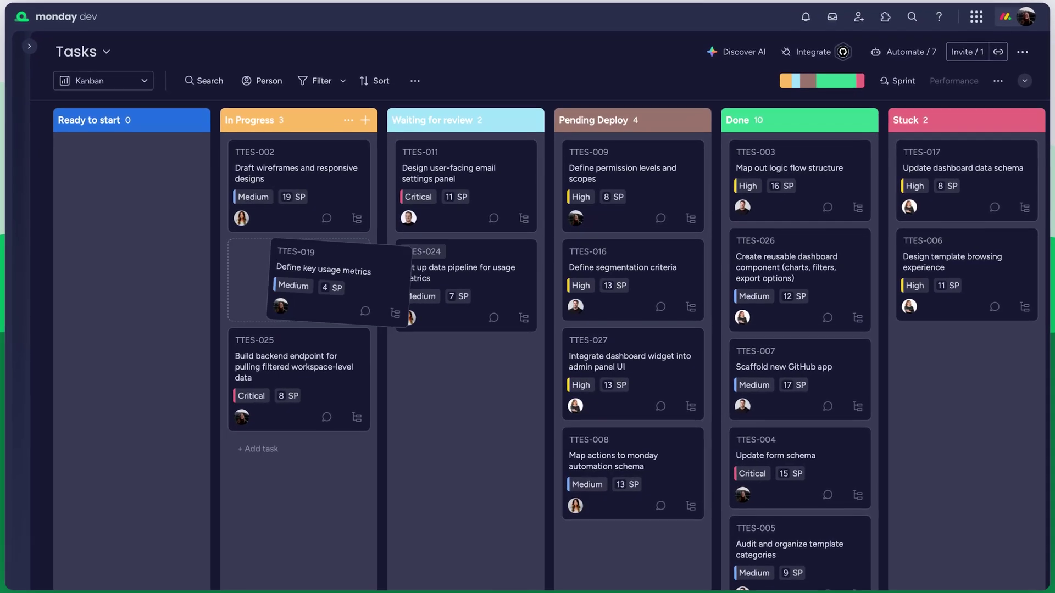
# Step: Customize what the TTES-019 task card displays and check the latest notifications
pyautogui.click(522, 253)
pyautogui.click(577, 464)
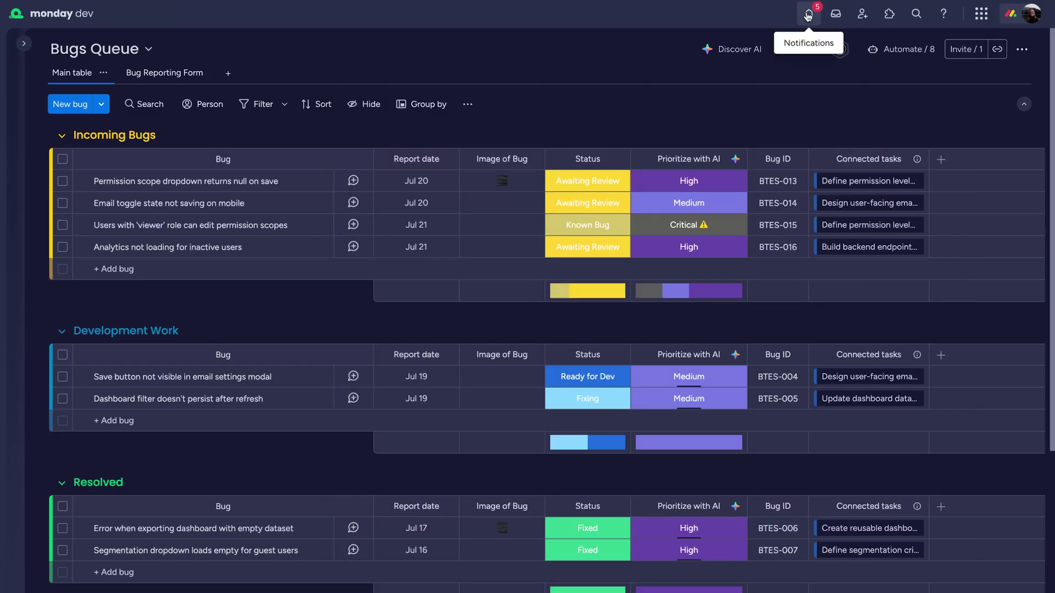
pyautogui.click(806, 15)
pyautogui.click(696, 41)
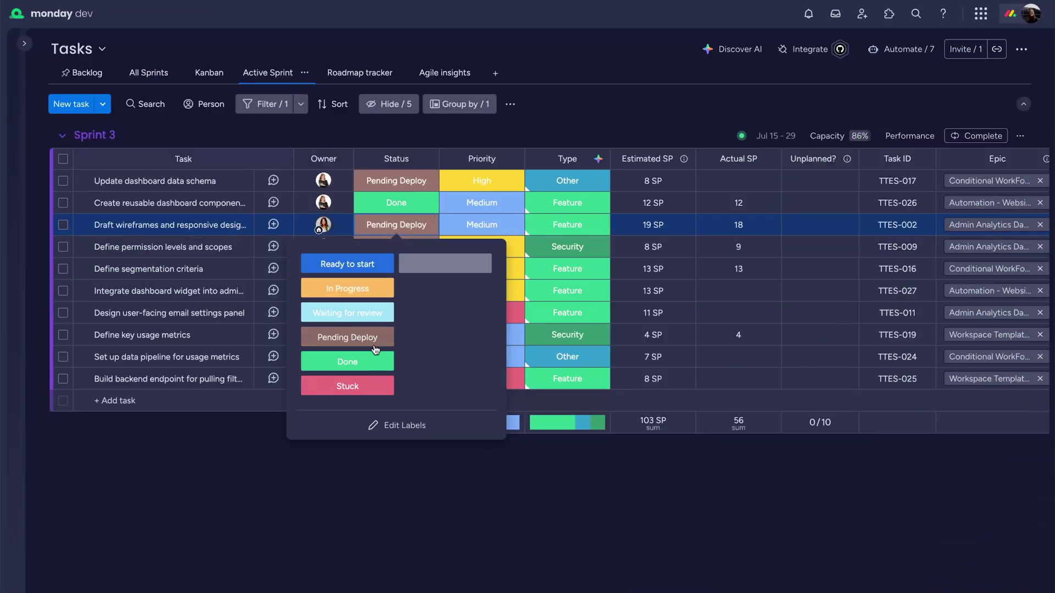
# Step: Set Draft wireframes and responsive designs and Define permission levels and scopes to Done
pyautogui.click(374, 358)
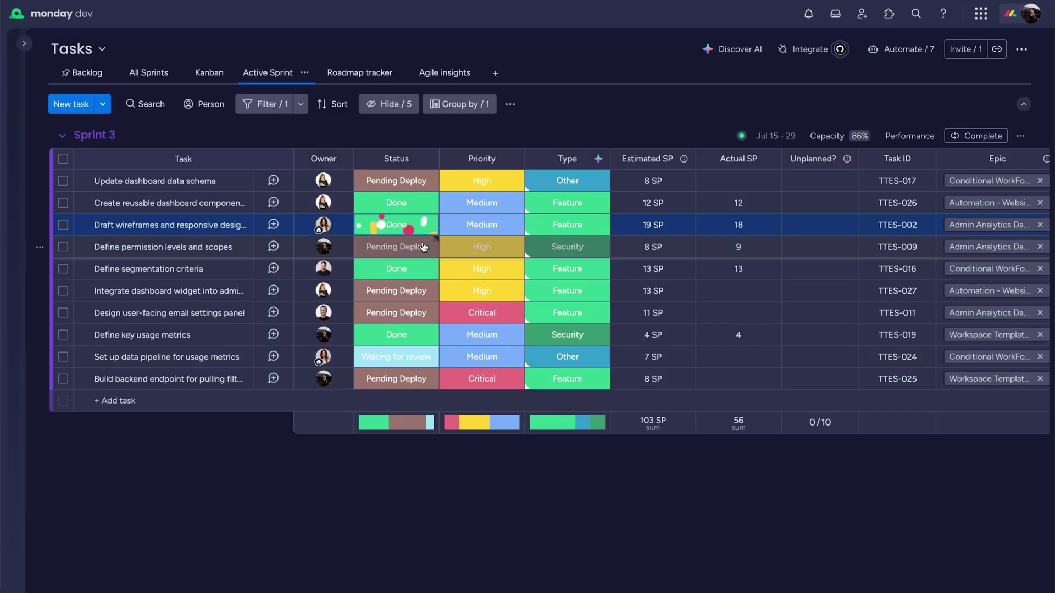
pyautogui.click(396, 247)
pyautogui.click(373, 384)
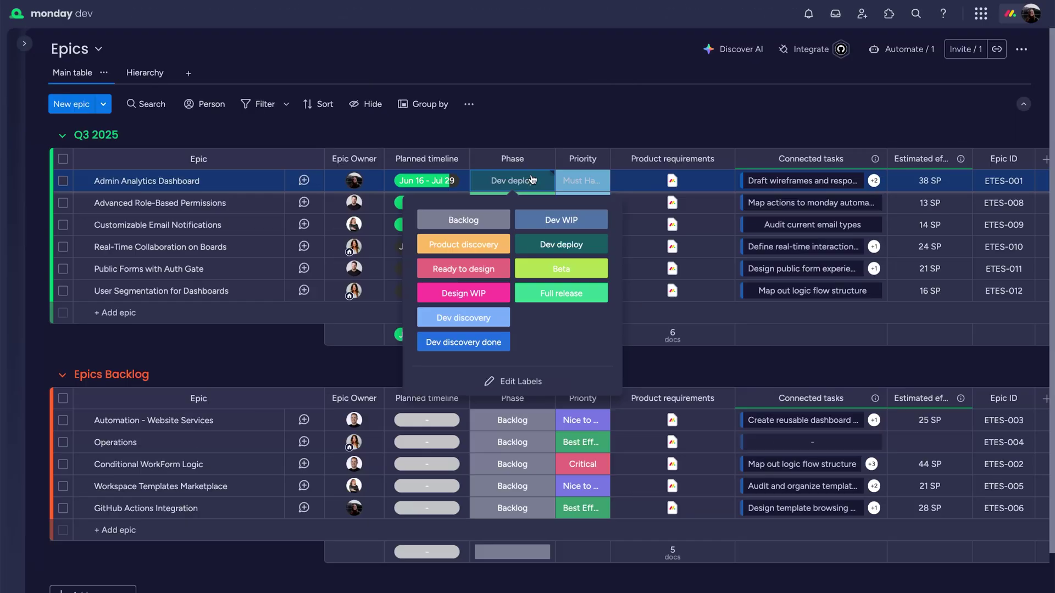
# Step: Set Admin Analytics Dashboard's phase to Full release and read through Sprint 3's AI summary
pyautogui.click(561, 293)
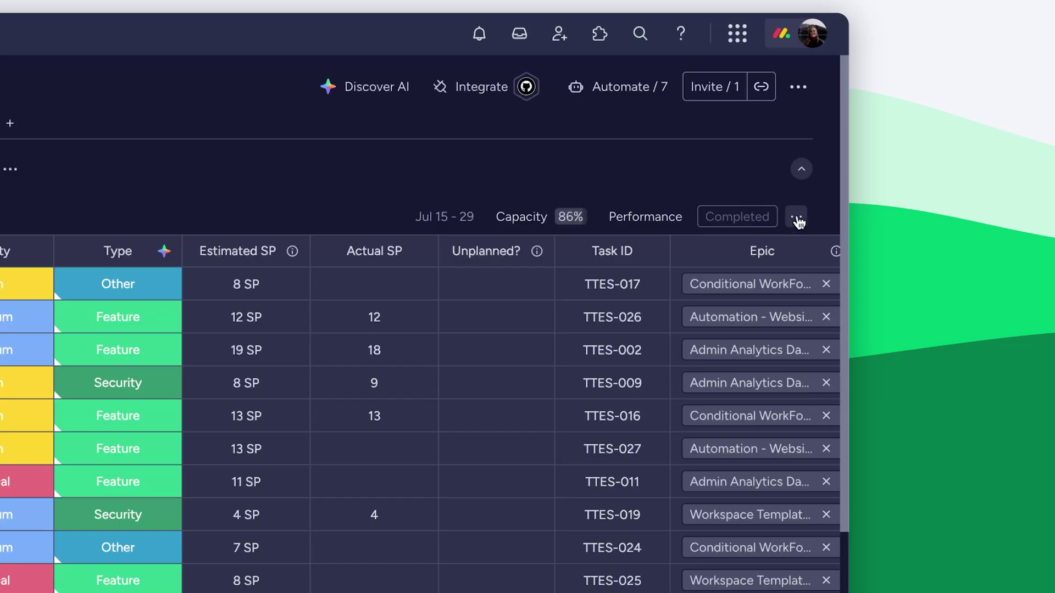
pyautogui.click(796, 217)
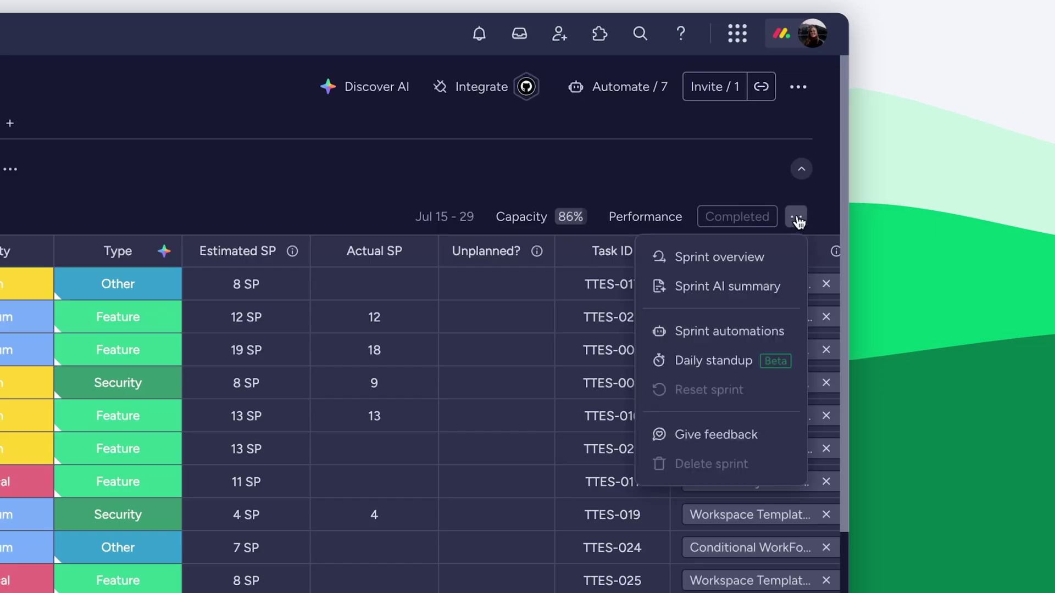
pyautogui.click(773, 287)
pyautogui.scroll(-5, 615, 313)
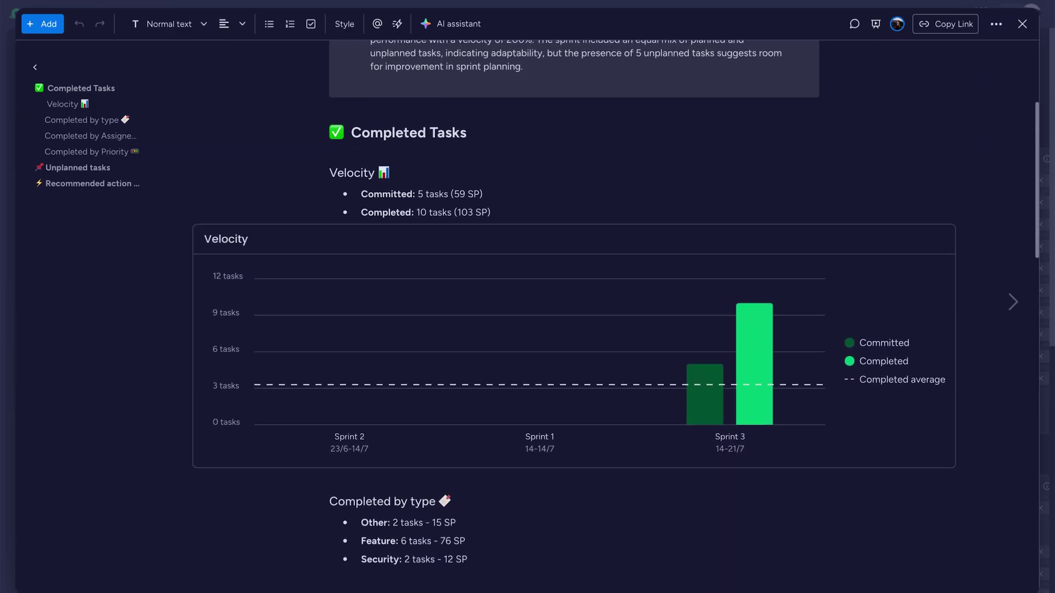
pyautogui.scroll(-9, 616, 313)
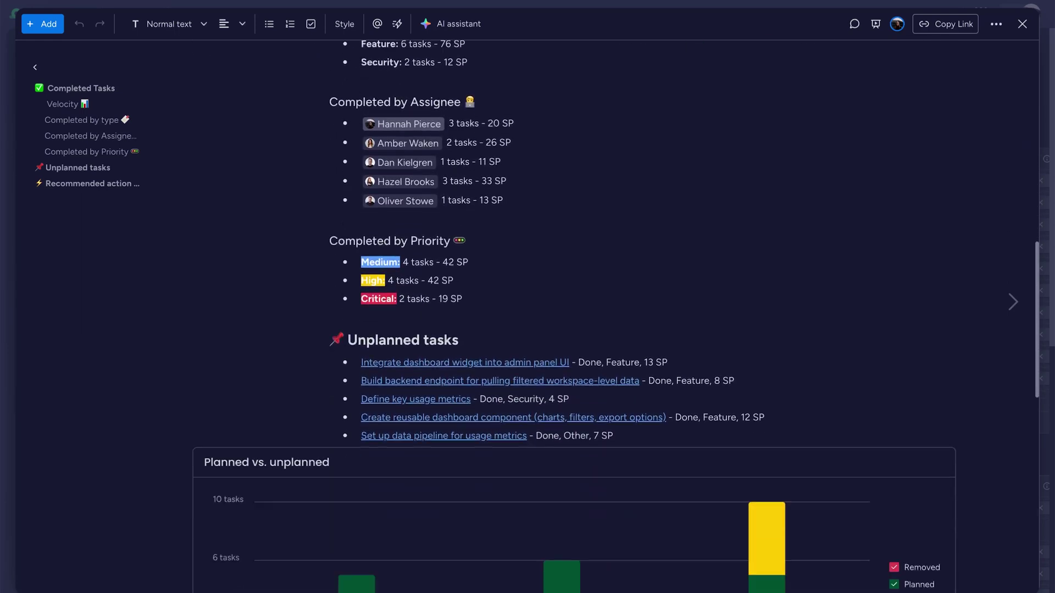
pyautogui.scroll(-8, 615, 313)
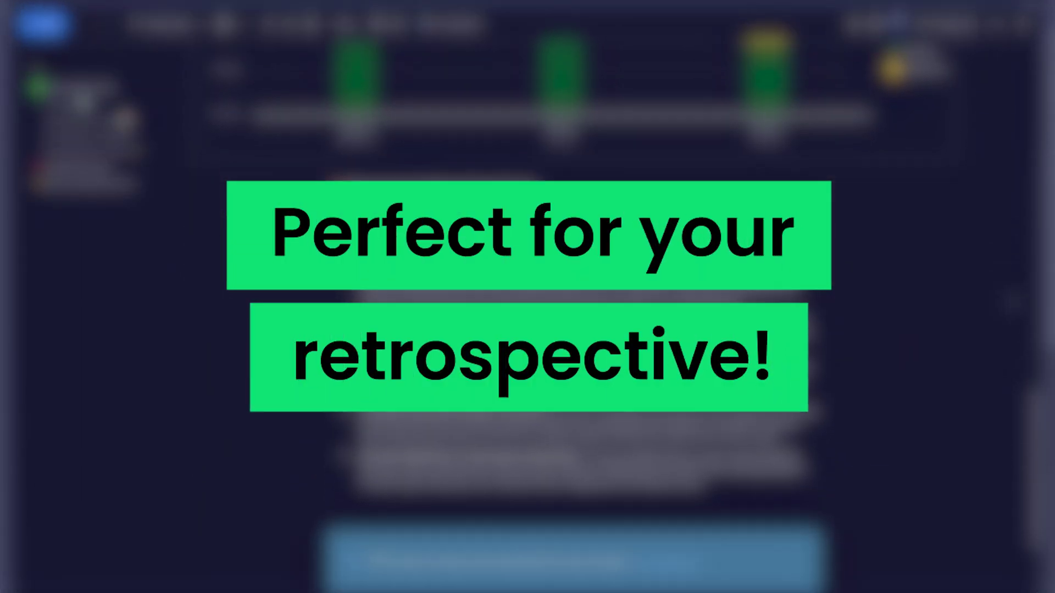
pyautogui.scroll(-1, 615, 313)
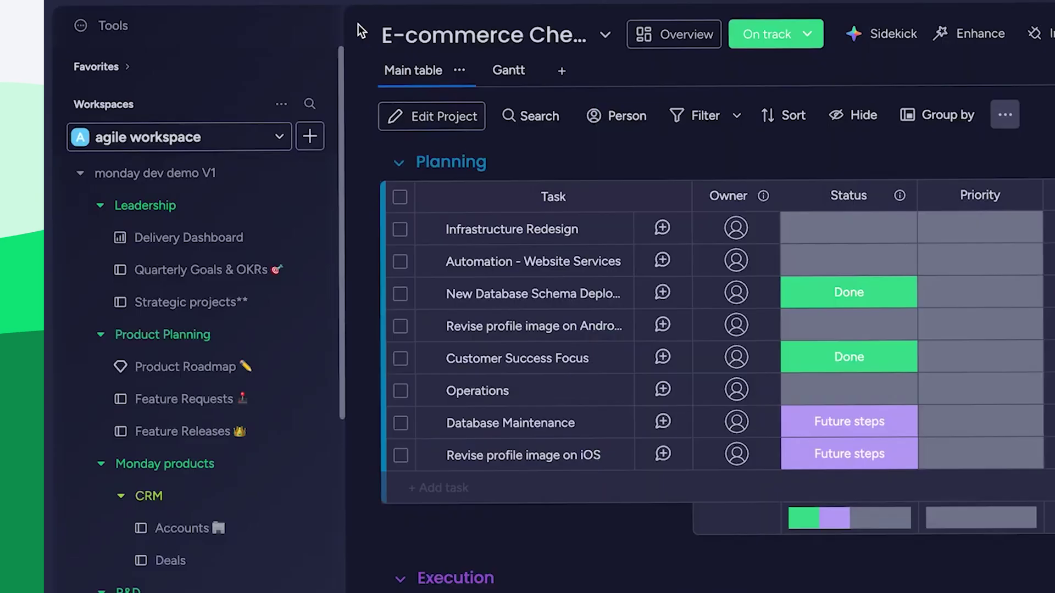
# Step: Open the Add new menu for the agile workspace to see options like Agile portfolio project
pyautogui.click(310, 140)
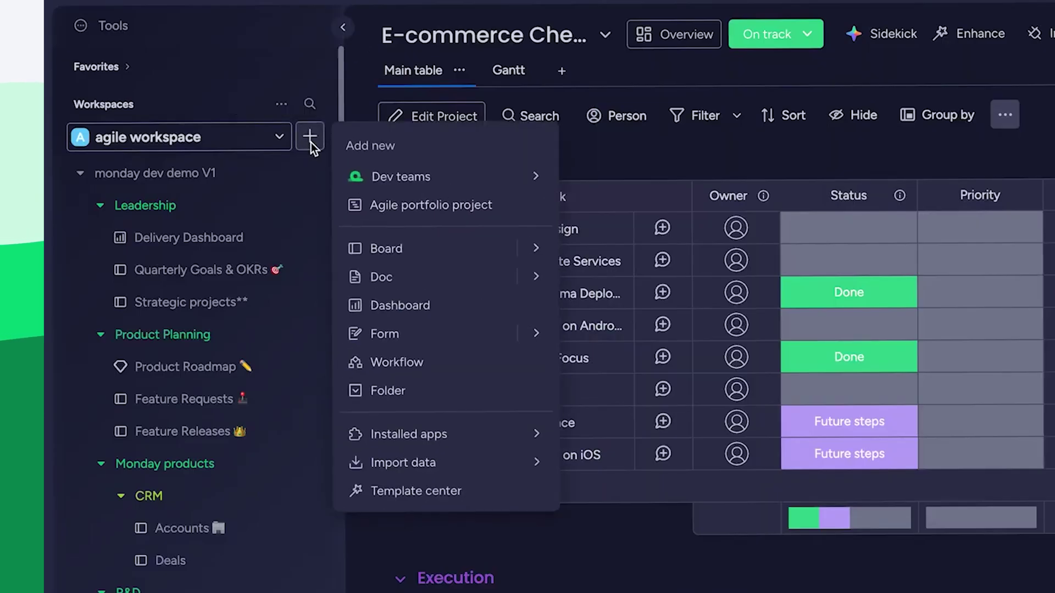